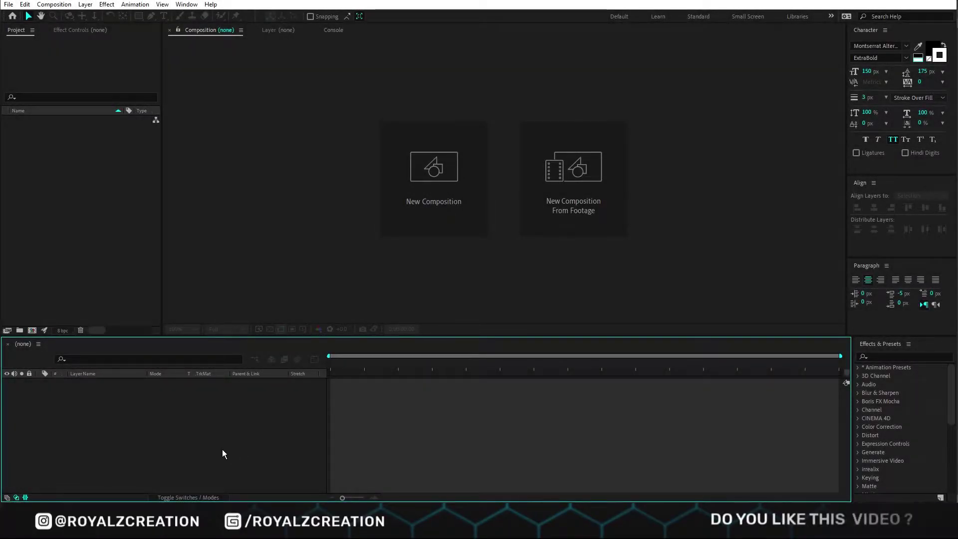
Create a new composition named Main and type the text 'waves' in it
{"action": "left_click", "coordinate": [427, 190]}
{"action": "type", "text": "Main"}
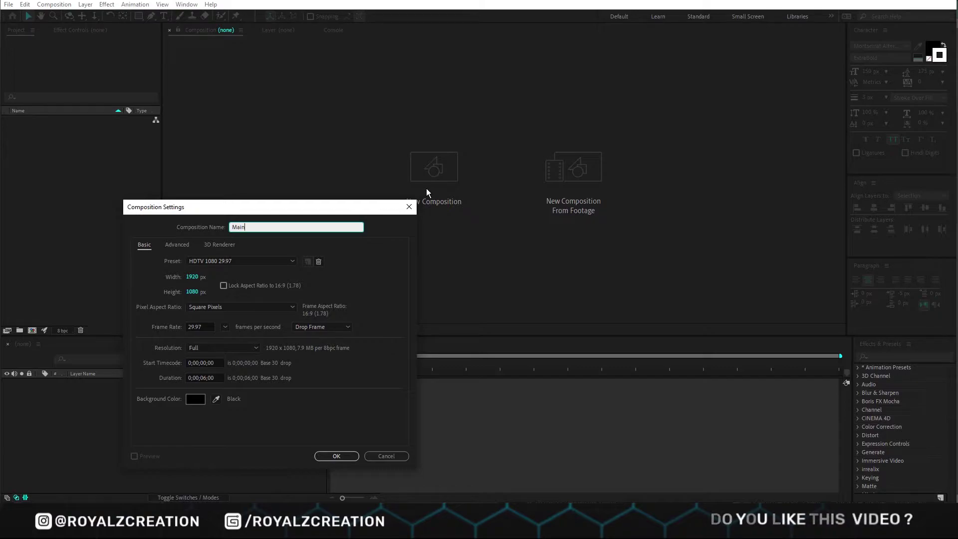
{"action": "key", "text": "Return"}
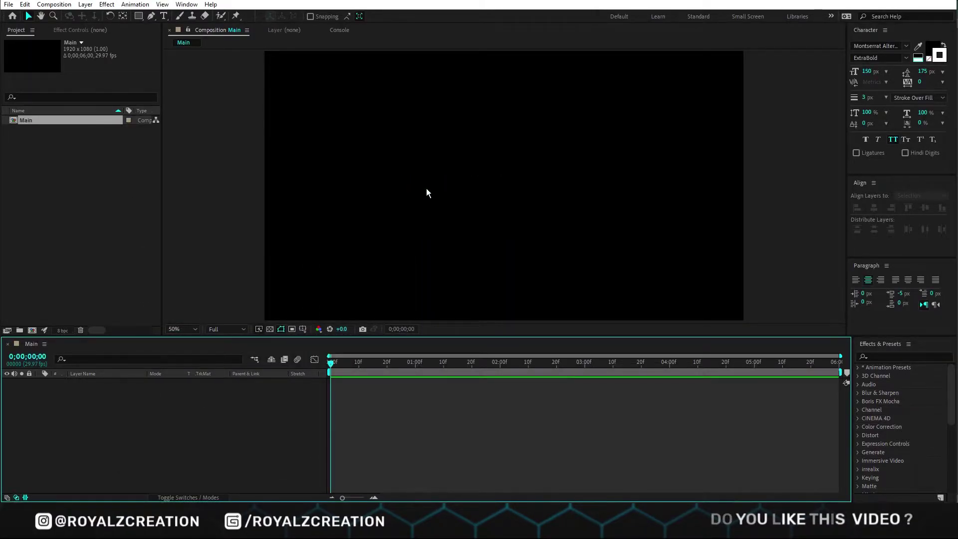
{"action": "left_click", "coordinate": [162, 19]}
{"action": "left_click", "coordinate": [387, 188]}
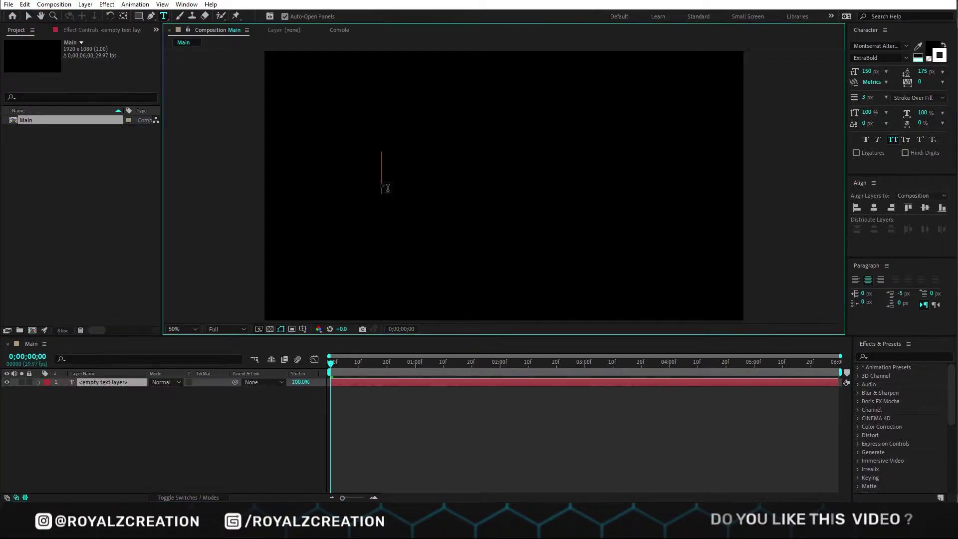
{"action": "type", "text": "waves"}
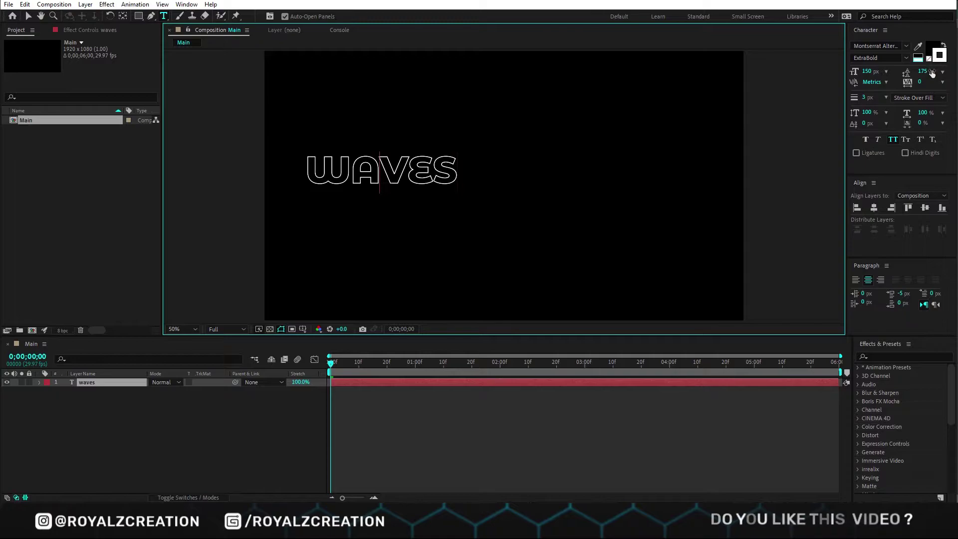
Set the waves text outline colour to a bright, pure green
{"action": "key", "text": "ctrl+a"}
{"action": "left_click", "coordinate": [941, 56]}
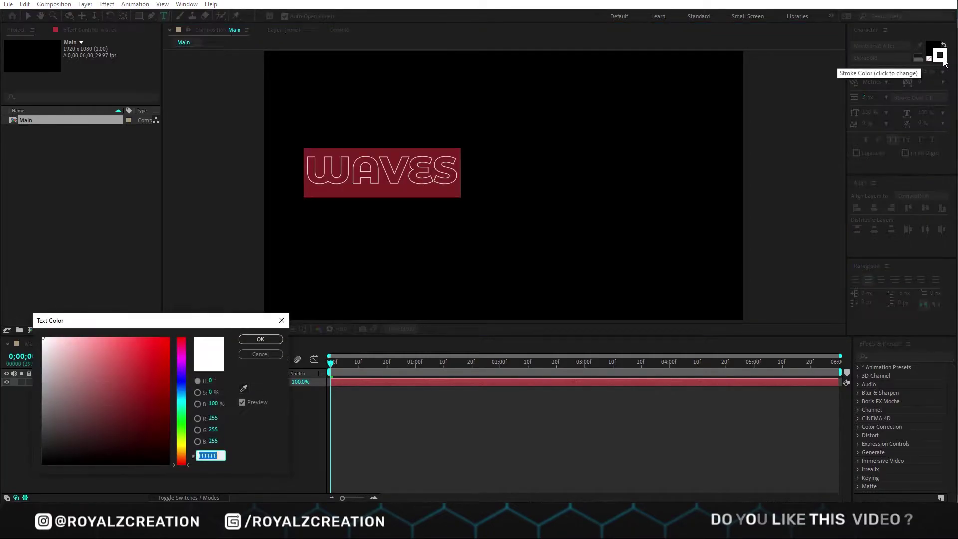
{"action": "left_click", "coordinate": [181, 423]}
{"action": "left_click_drag", "start_coordinate": [145, 371], "coordinate": [169, 339]}
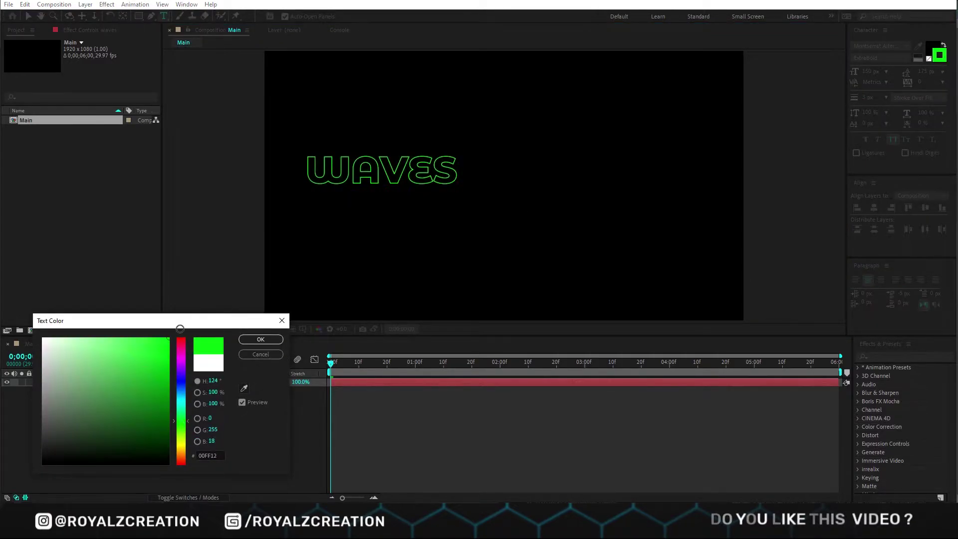
{"action": "left_click", "coordinate": [186, 423]}
{"action": "left_click_drag", "start_coordinate": [190, 415], "coordinate": [190, 422]}
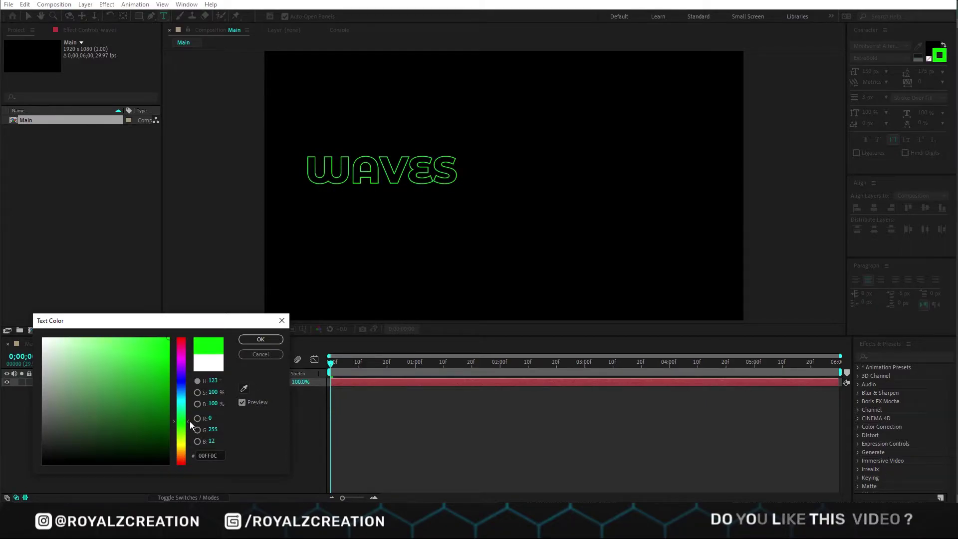
Keyframe the waves layer's Position at X 550 on the first frame
{"action": "left_click", "coordinate": [260, 339]}
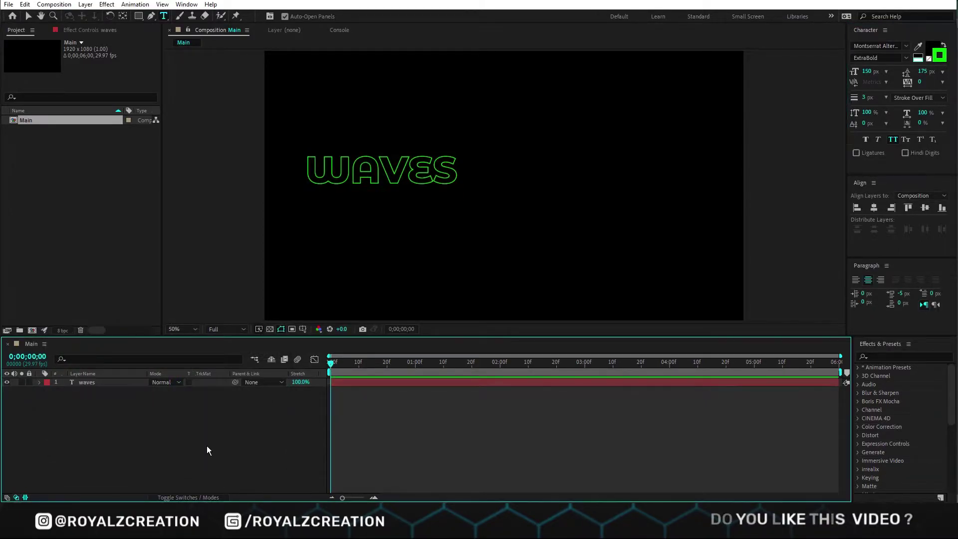
{"action": "left_click", "coordinate": [101, 382]}
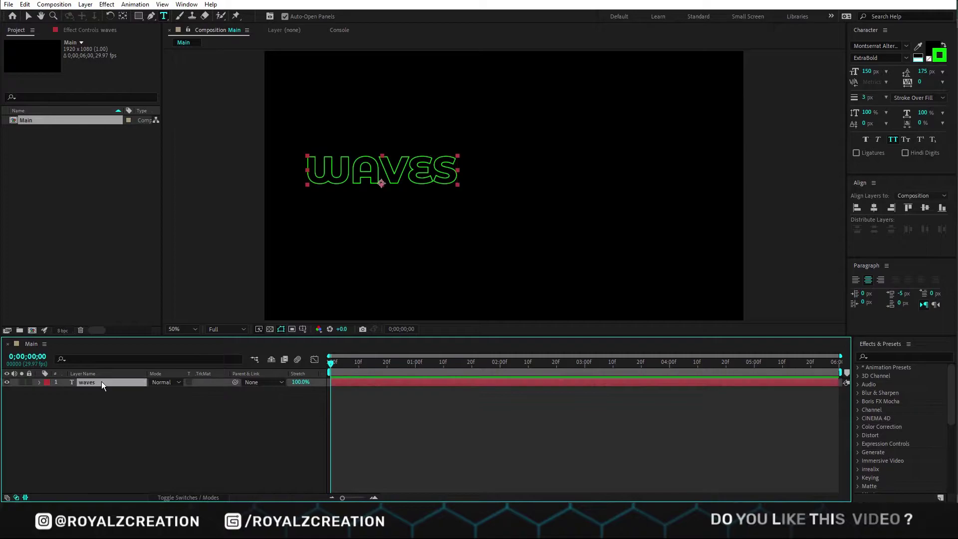
{"action": "key", "text": "p"}
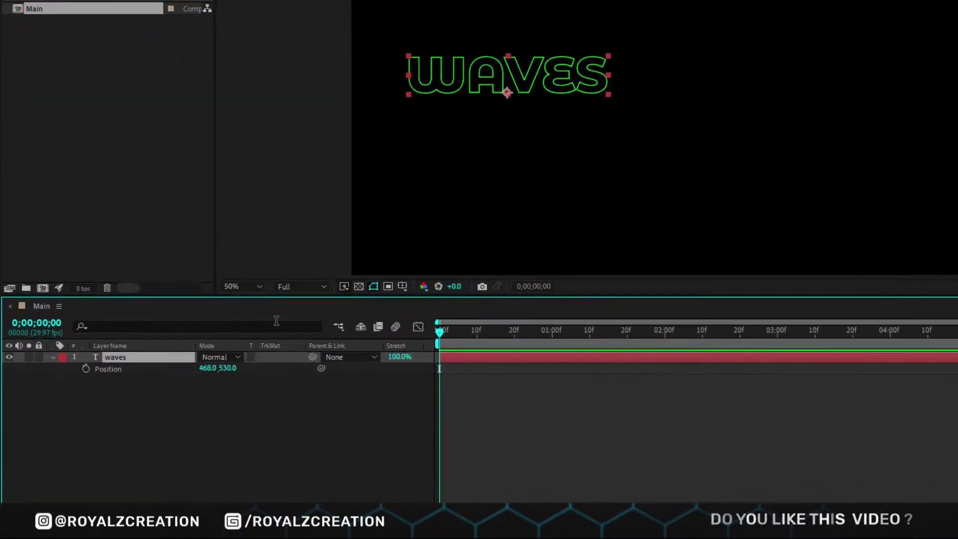
{"action": "left_click", "coordinate": [312, 310]}
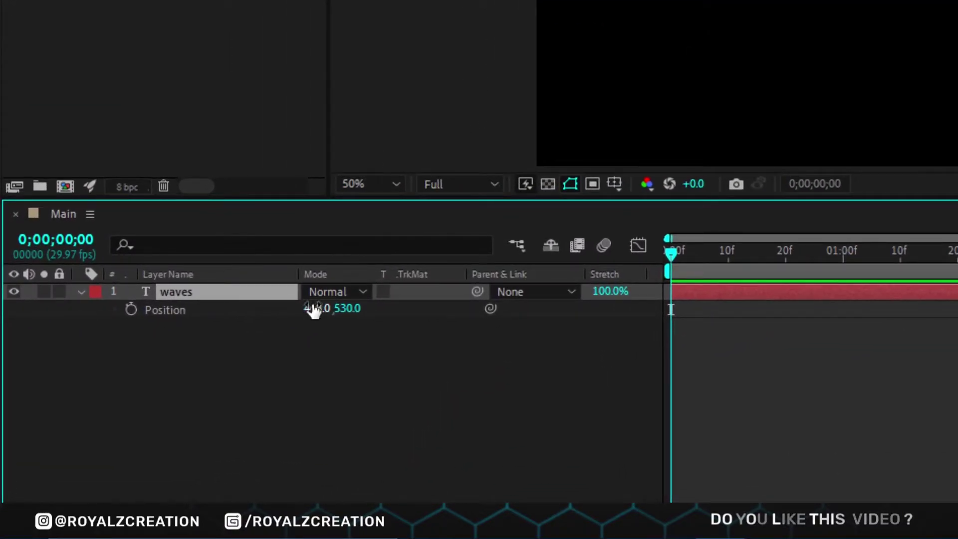
{"action": "type", "text": "550"}
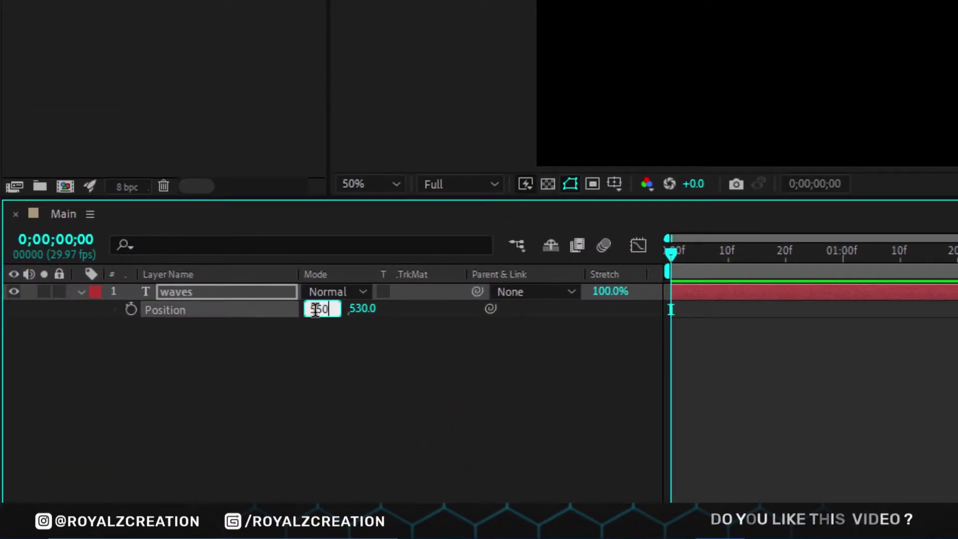
{"action": "key", "text": "Return"}
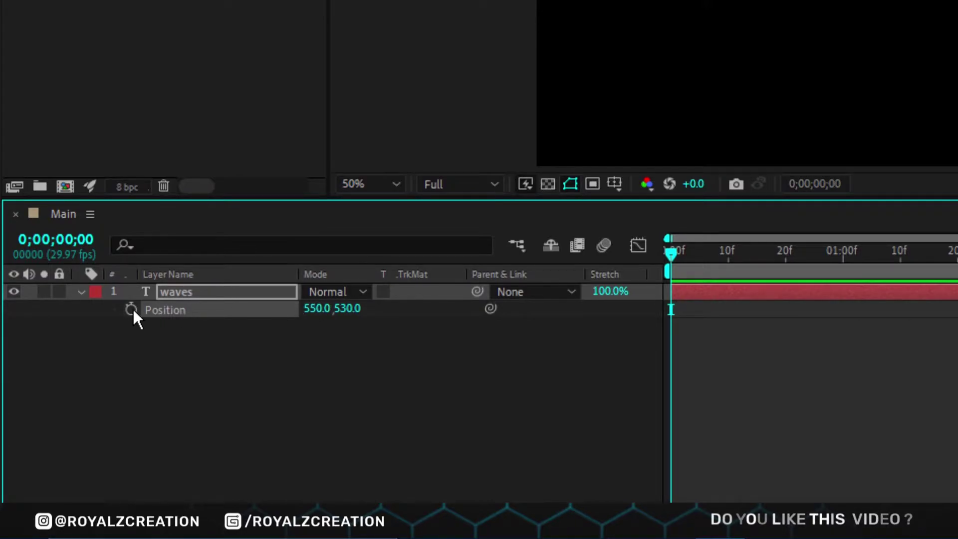
{"action": "left_click", "coordinate": [131, 309]}
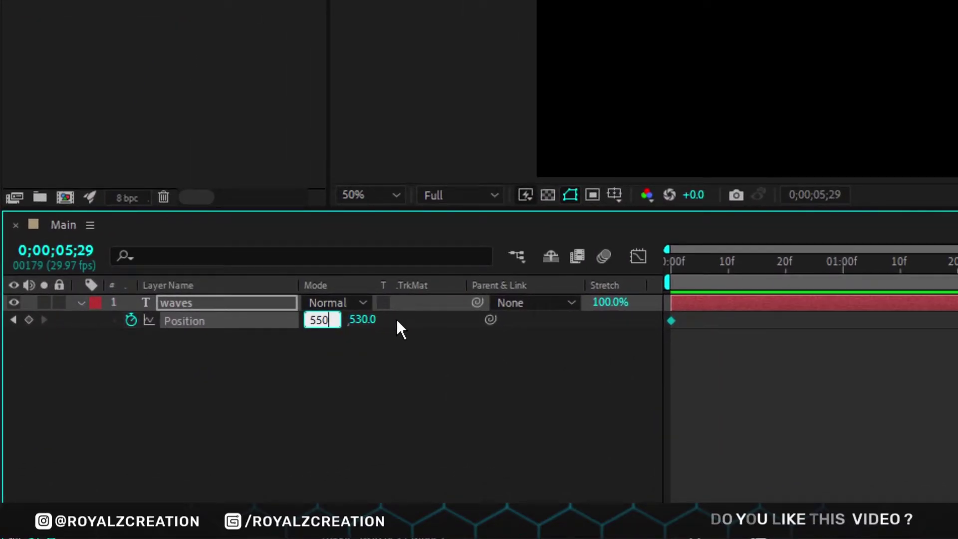
Keyframe Position X 1250 at the last frame and preview the slide
{"action": "key", "text": "BackSpace"}
{"action": "key", "text": "BackSpace"}
{"action": "key", "text": "BackSpace"}
{"action": "type", "text": "+7"}
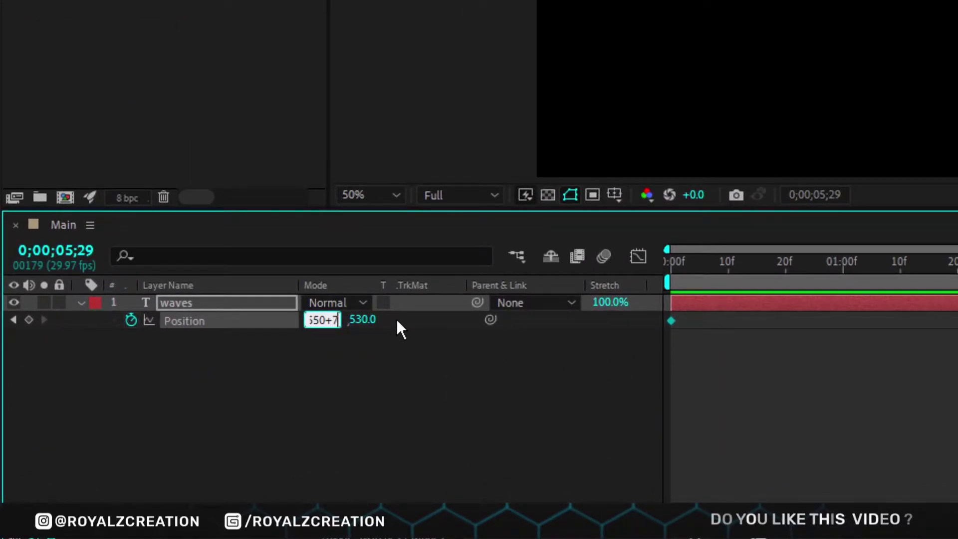
{"action": "type", "text": "1250"}
{"action": "key", "text": "Return"}
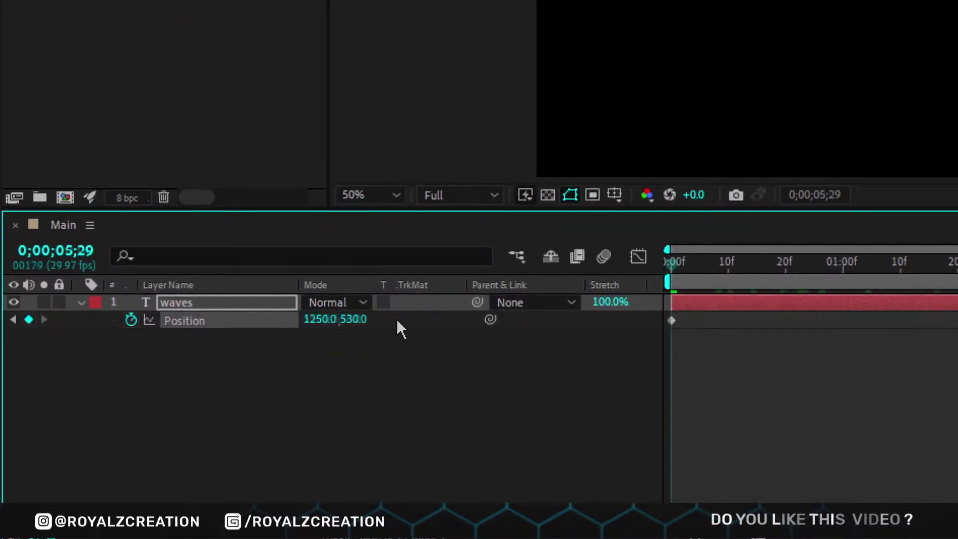
{"action": "key", "text": "Home"}
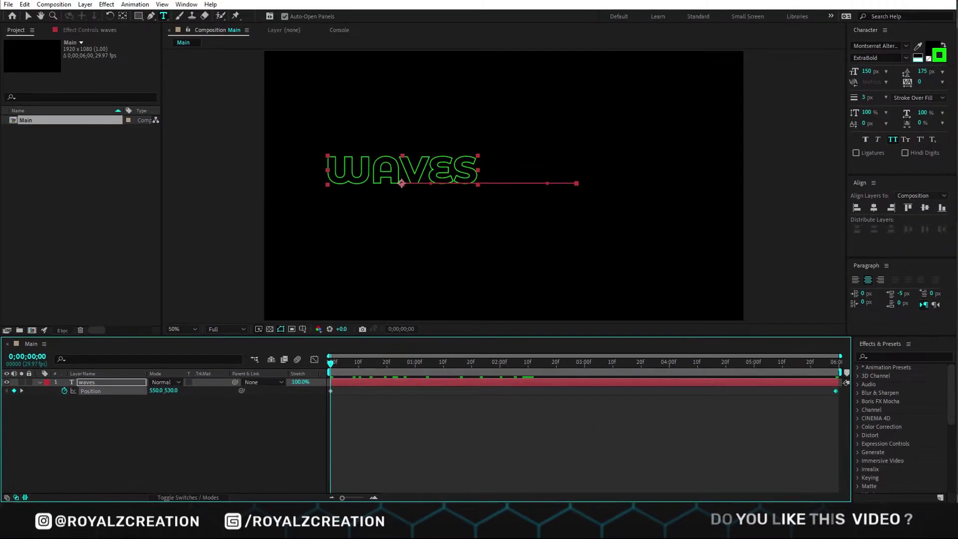
{"action": "key", "text": "space"}
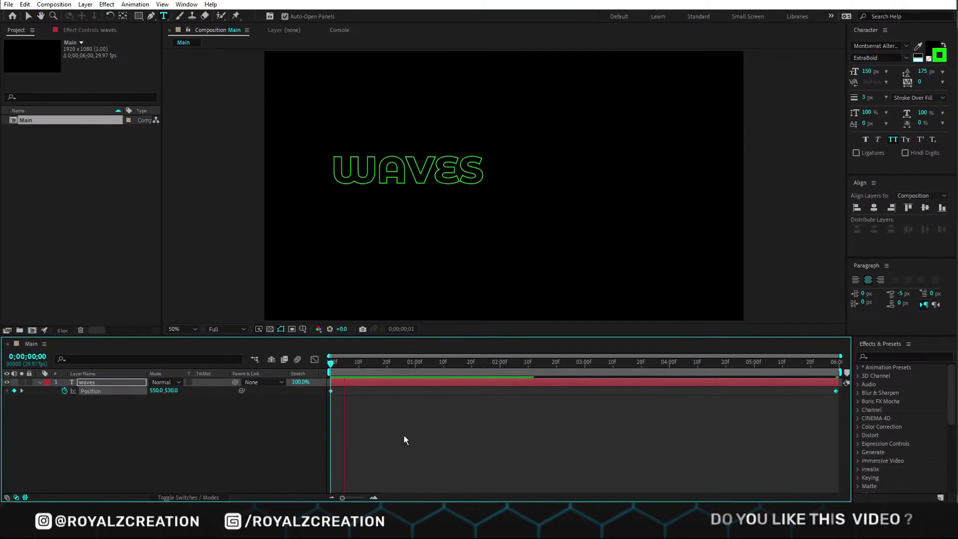
{"action": "key", "text": "space"}
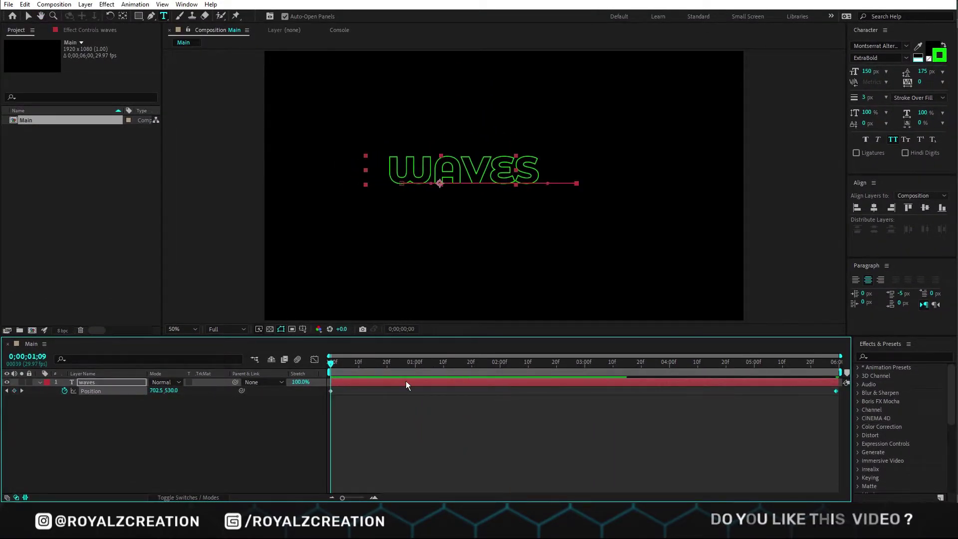
{"action": "key", "text": "shift+a"}
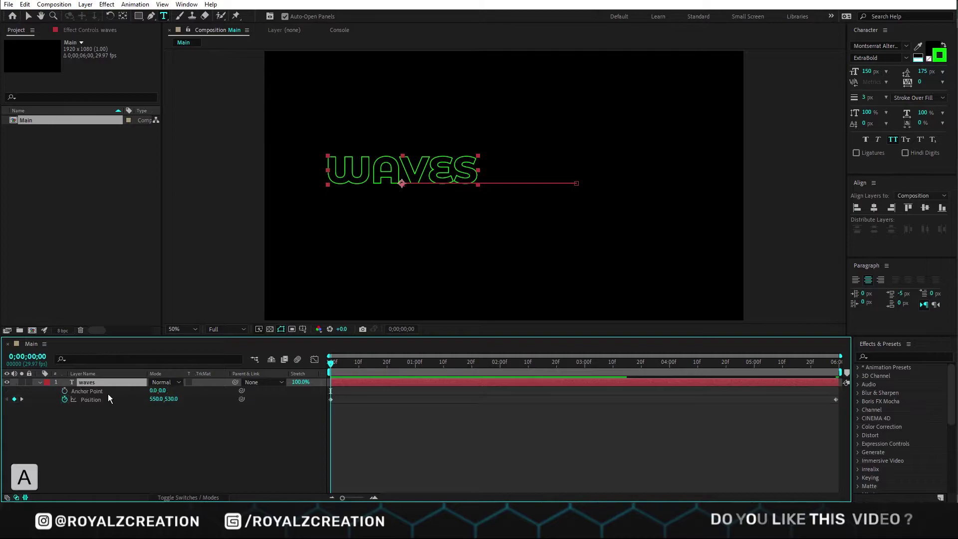
Keyframe Anchor Point at 0,0 and 0,-200 at one second, with Easy Ease
{"action": "left_click", "coordinate": [64, 391]}
{"action": "left_click", "coordinate": [415, 367]}
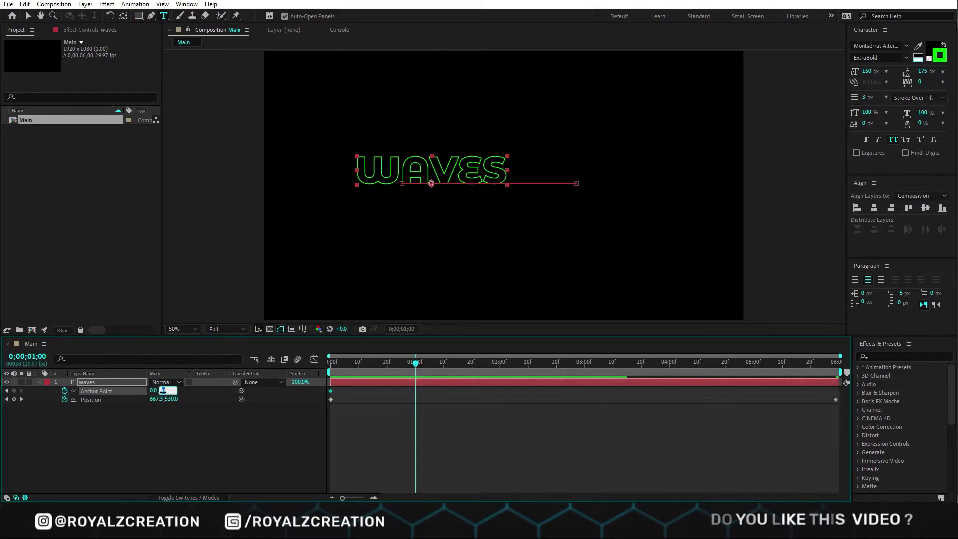
{"action": "type", "text": "0"}
{"action": "key", "text": "Return"}
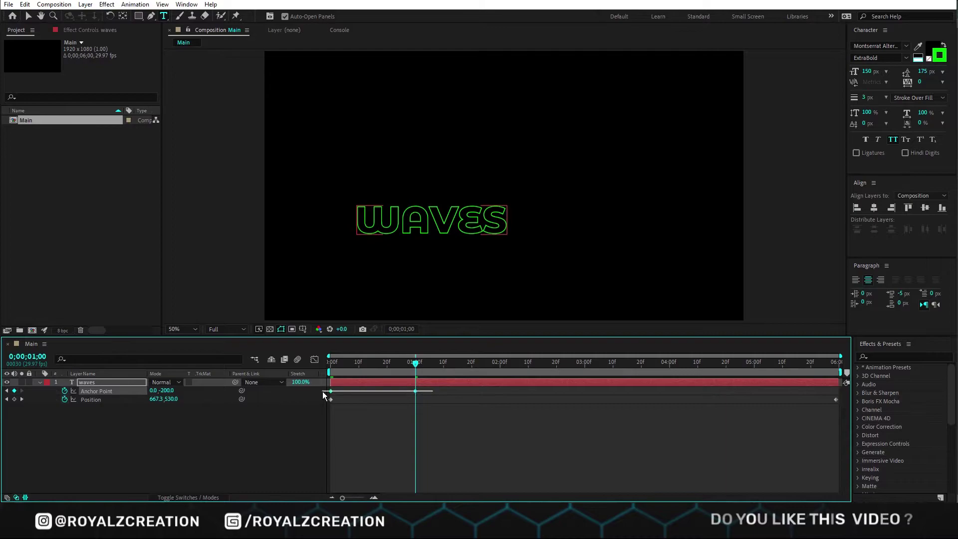
{"action": "right_click", "coordinate": [330, 391]}
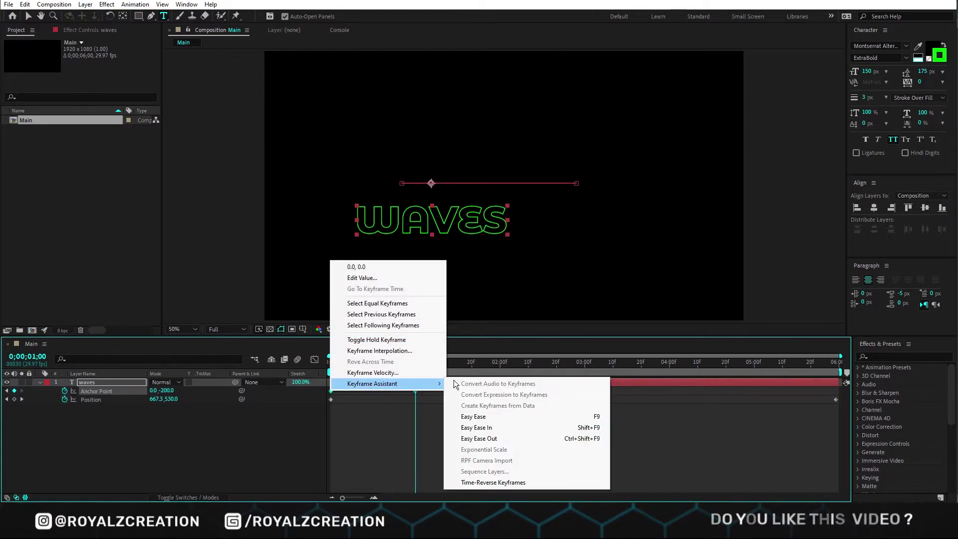
{"action": "left_click", "coordinate": [493, 417]}
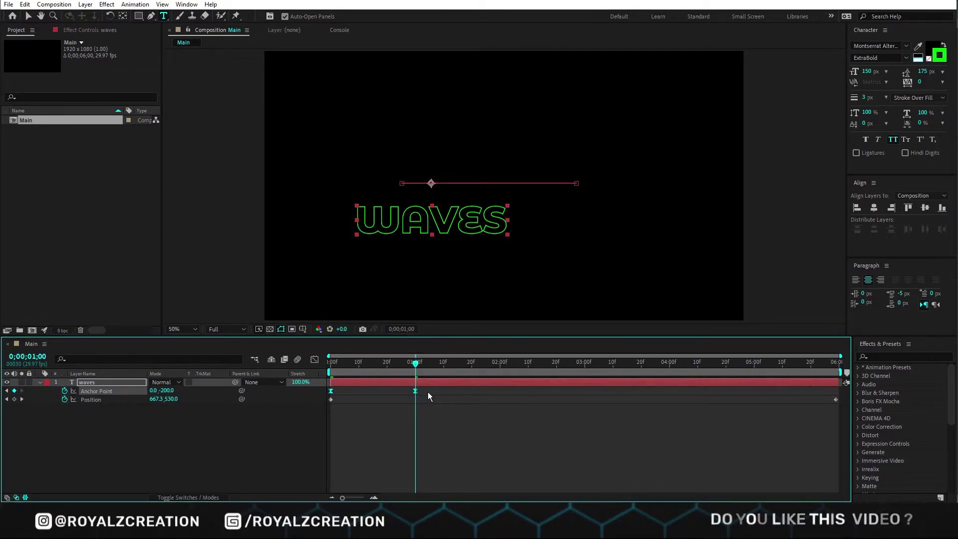
Paste the eased Anchor Point keyframes at the two- and four-second marks
{"action": "left_click", "coordinate": [500, 364]}
{"action": "key", "text": "ctrl+v"}
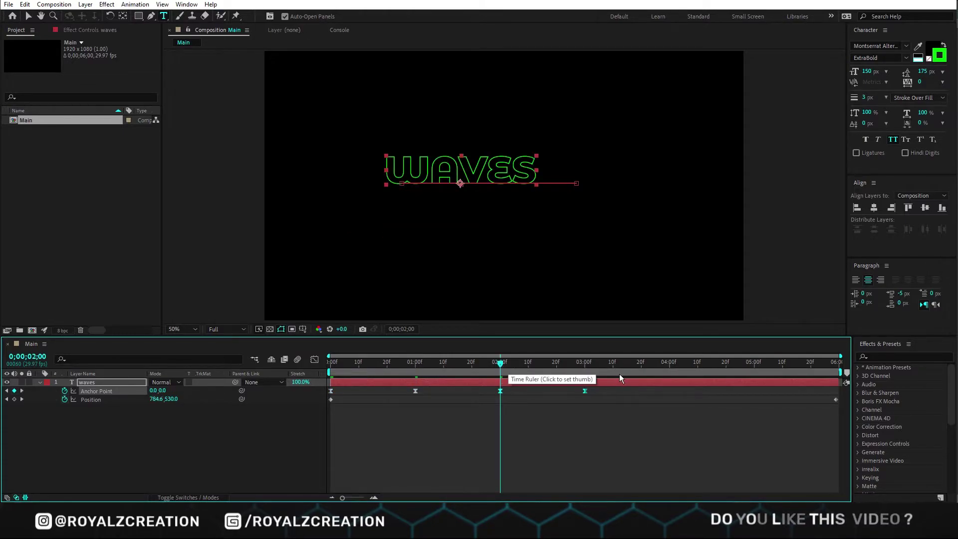
{"action": "left_click", "coordinate": [671, 365]}
{"action": "key", "text": "ctrl+v"}
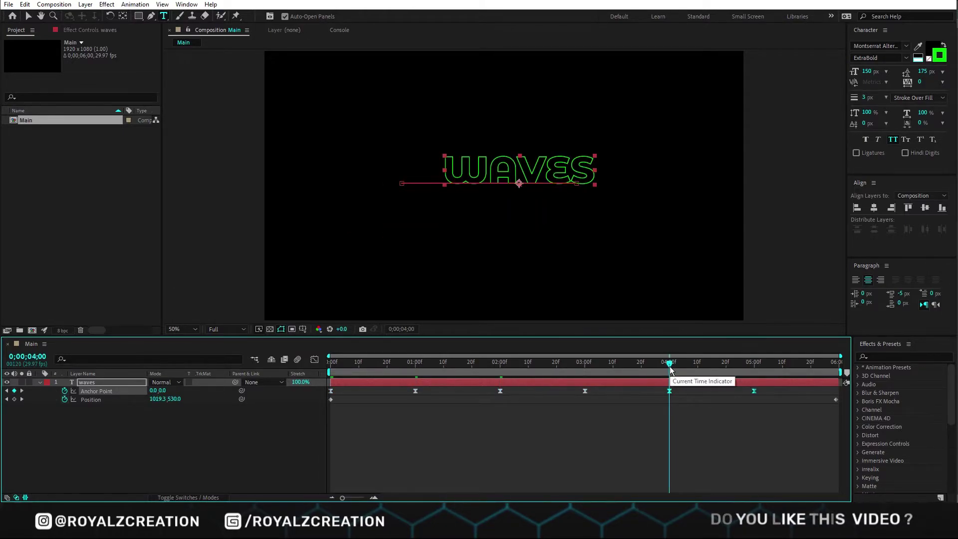
{"action": "left_click_drag", "start_coordinate": [670, 367], "coordinate": [836, 373]}
{"action": "left_click", "coordinate": [587, 453]}
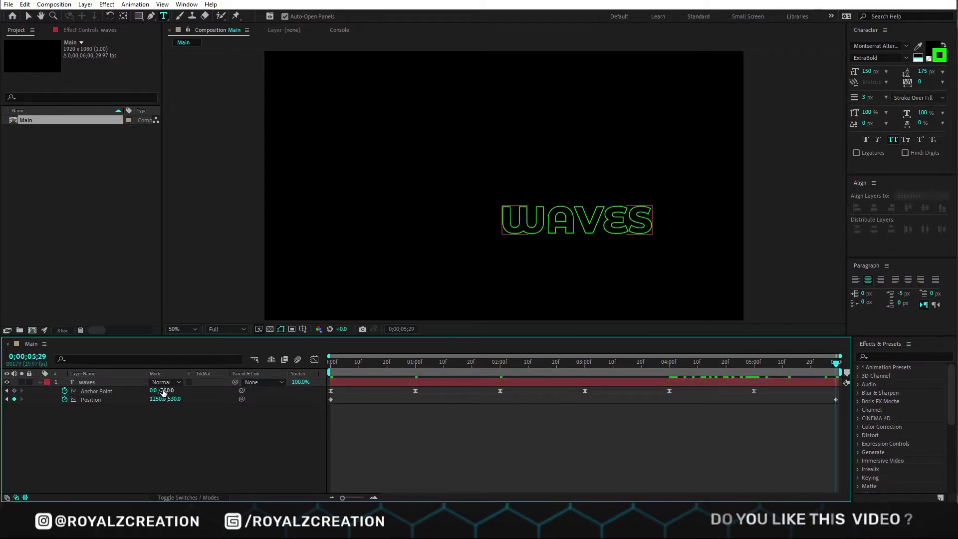
Commit Anchor Point 0,0, preview WAVES from the start, then collapse its properties
{"action": "key", "text": "Return"}
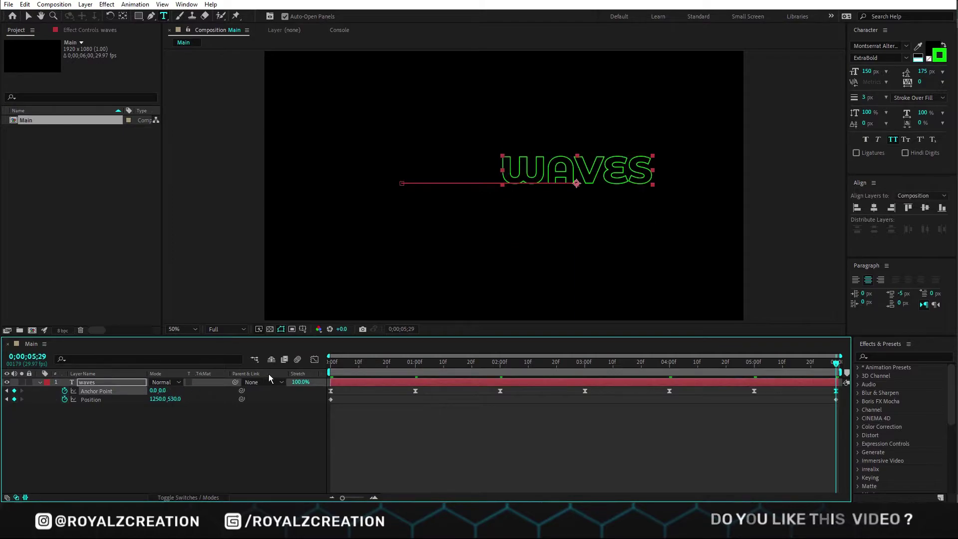
{"action": "left_click_drag", "start_coordinate": [417, 364], "coordinate": [238, 390]}
{"action": "key", "text": "space"}
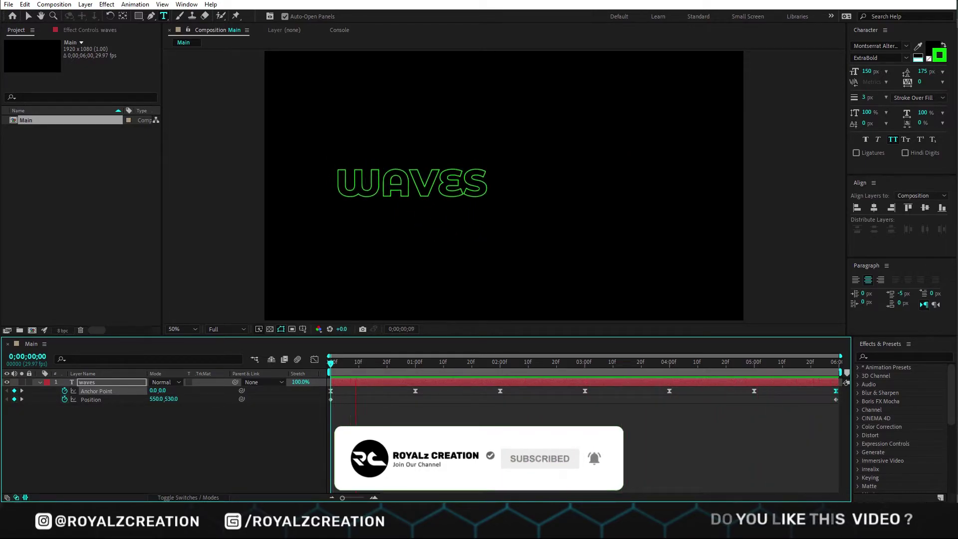
{"action": "key", "text": "space"}
{"action": "key", "text": "Home"}
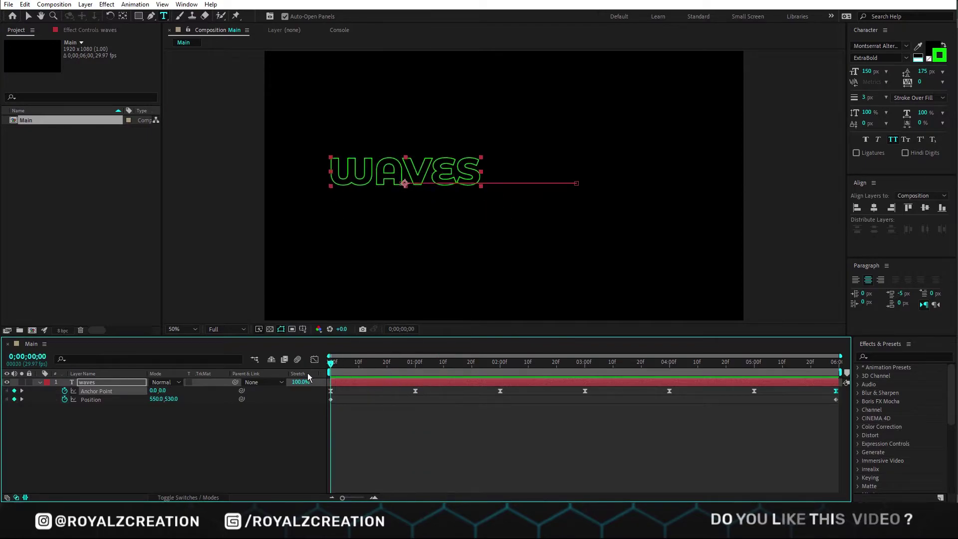
{"action": "left_click", "coordinate": [39, 382]}
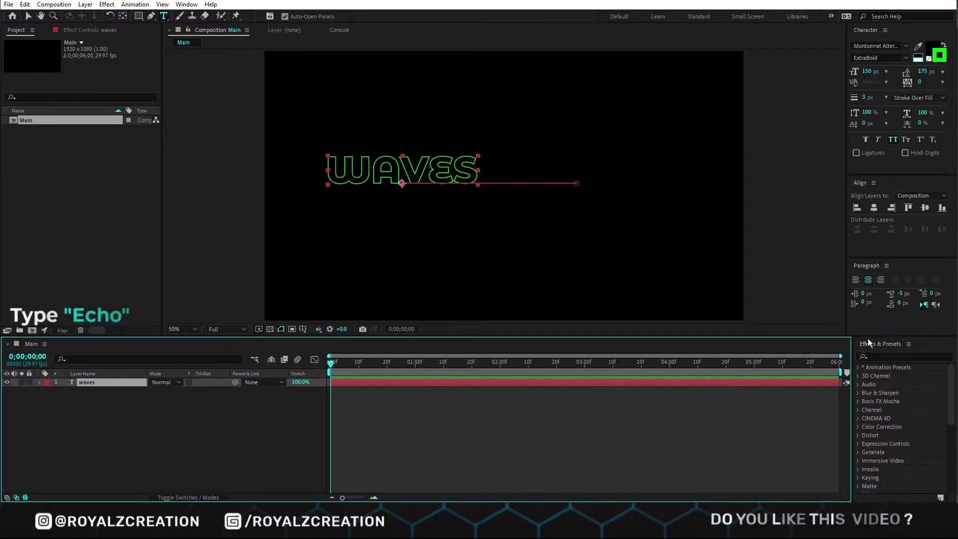
Apply Echo to the waves layer with Echo Time -0.03 and 60 echoes
{"action": "left_click", "coordinate": [884, 358]}
{"action": "type", "text": "cho"}
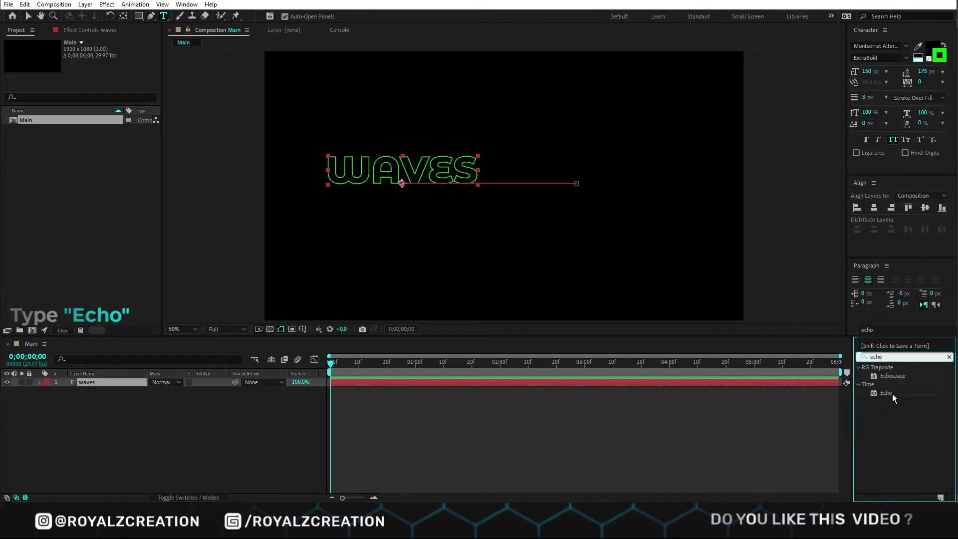
{"action": "double_click", "coordinate": [886, 392]}
{"action": "left_click", "coordinate": [97, 61]}
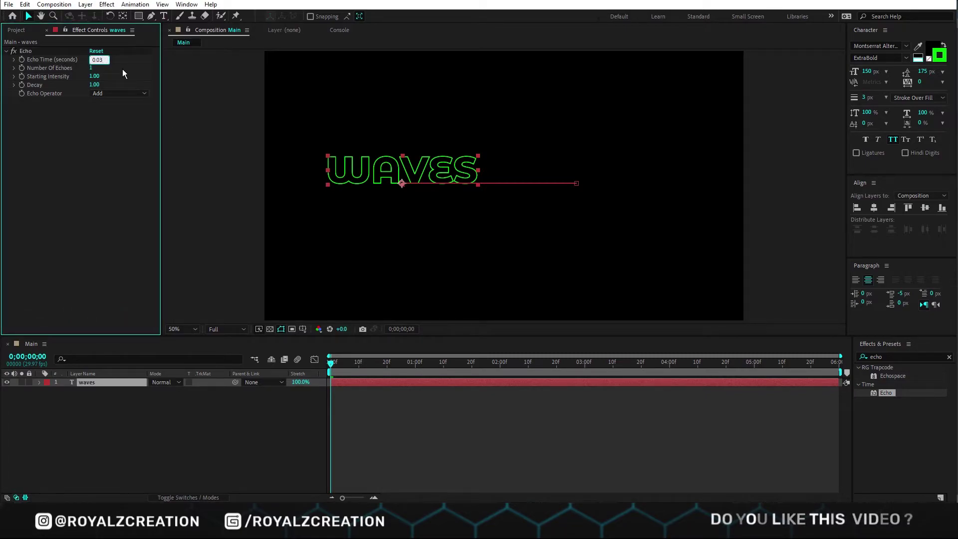
{"action": "type", "text": "-0.03"}
{"action": "key", "text": "Return"}
{"action": "mouse_move", "coordinate": [336, 370]}
{"action": "left_mouse_down"}
{"action": "mouse_move", "coordinate": [400, 379]}
{"action": "mouse_move", "coordinate": [385, 381]}
{"action": "left_mouse_up"}
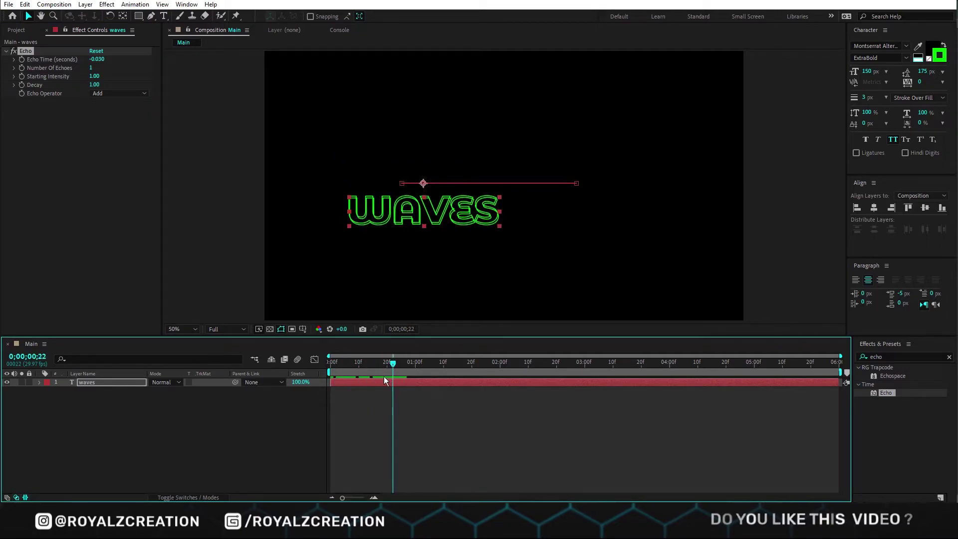
{"action": "left_click", "coordinate": [90, 69]}
{"action": "type", "text": "60"}
{"action": "key", "text": "Return"}
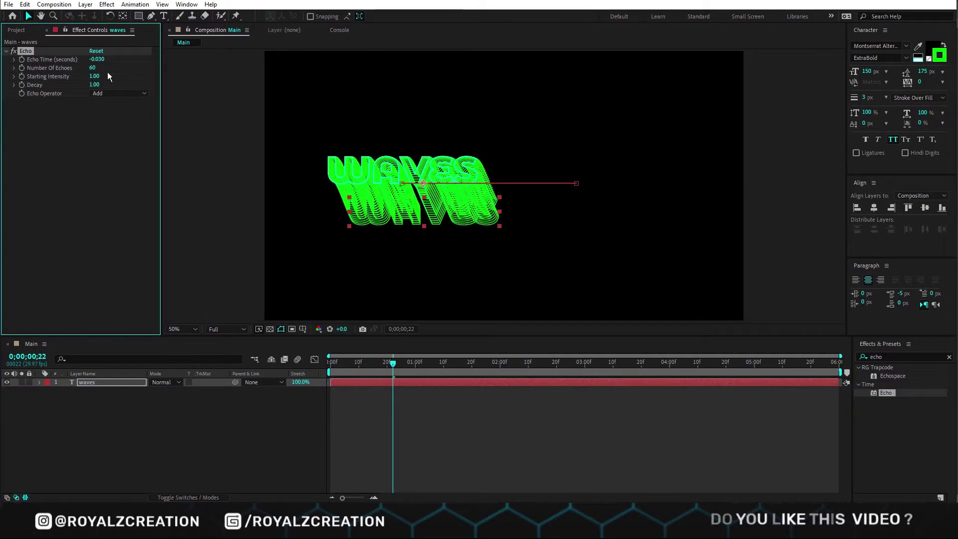
Set Echo Decay to 0.85 and the operator to Composite In Front
{"action": "left_click", "coordinate": [95, 84]}
{"action": "type", "text": "0.85"}
{"action": "key", "text": "Return"}
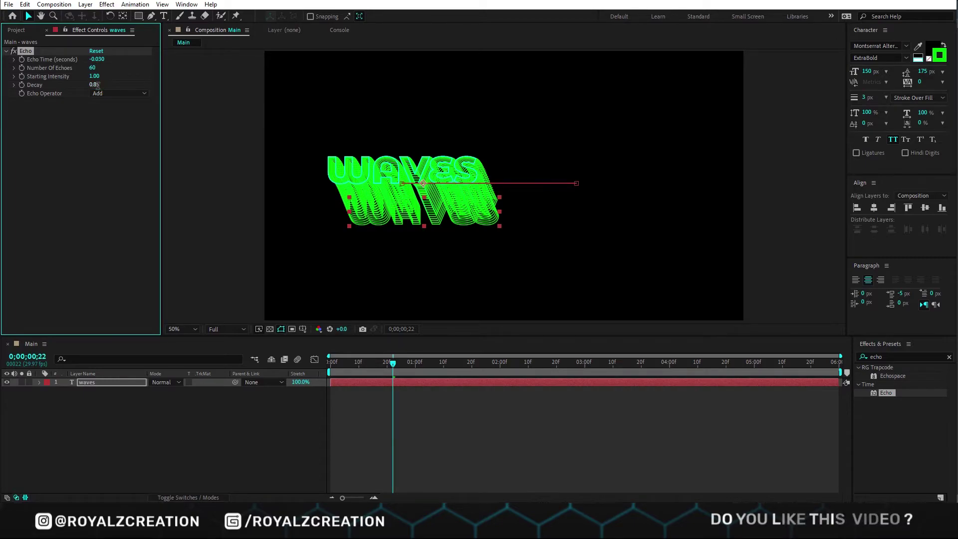
{"action": "left_click", "coordinate": [119, 94]}
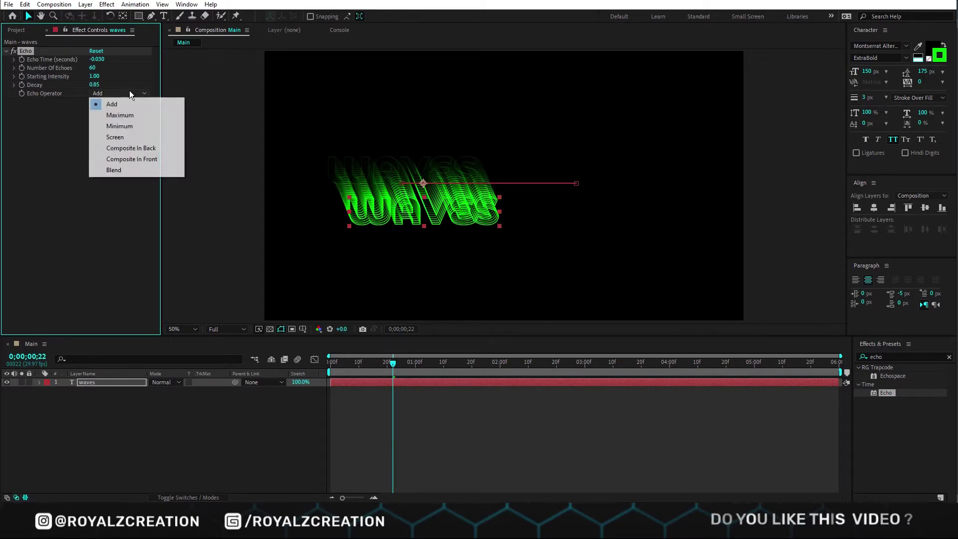
{"action": "left_click", "coordinate": [143, 158]}
{"action": "left_click_drag", "start_coordinate": [385, 362], "coordinate": [302, 366]}
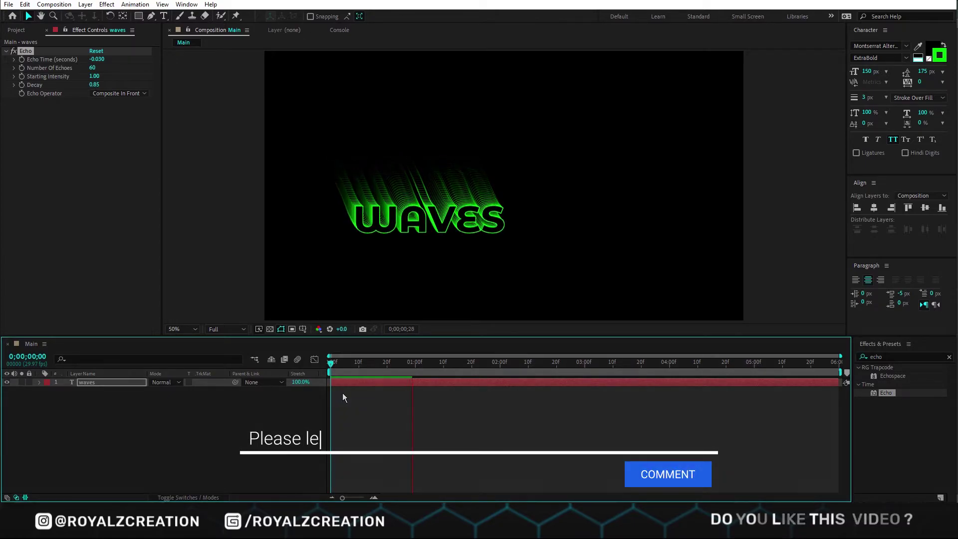
{"action": "key", "text": "space"}
Lower Echo Decay to 0.80 and preview the trails from the first frame
{"action": "left_click", "coordinate": [94, 84]}
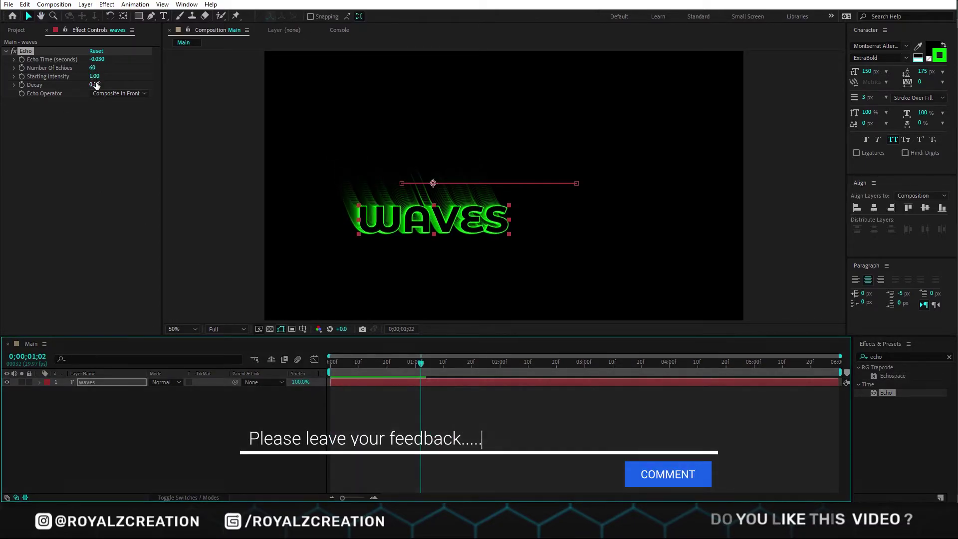
{"action": "type", "text": "0.8"}
{"action": "key", "text": "Return"}
{"action": "left_click", "coordinate": [444, 421]}
{"action": "key", "text": "Home"}
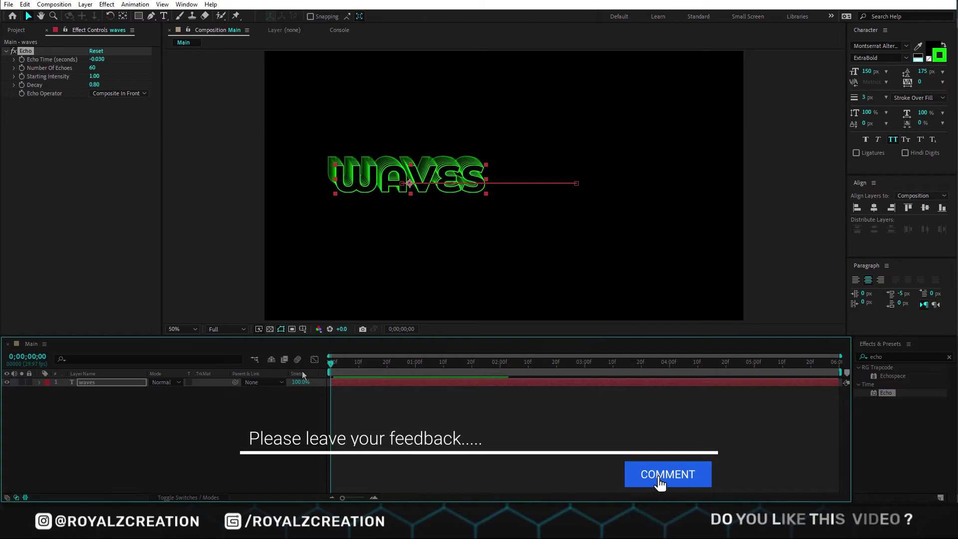
{"action": "key", "text": "space"}
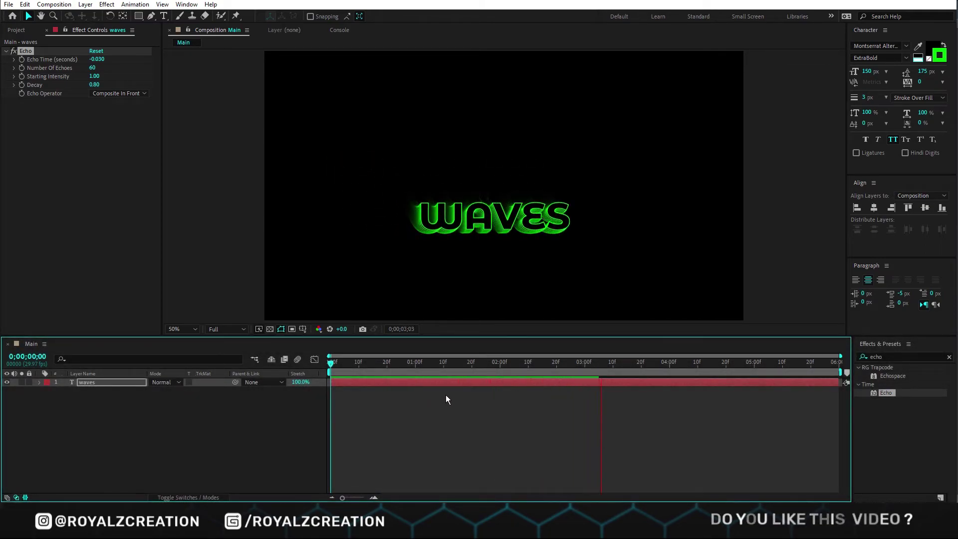
Precompose the waves layer into a composition named Text
{"action": "key", "text": "ctrl+shift+c"}
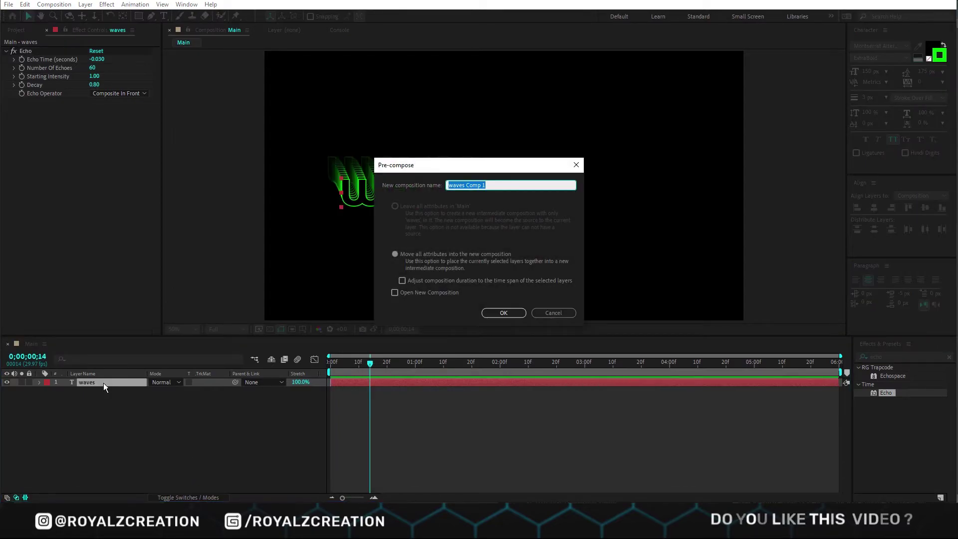
{"action": "type", "text": "Text"}
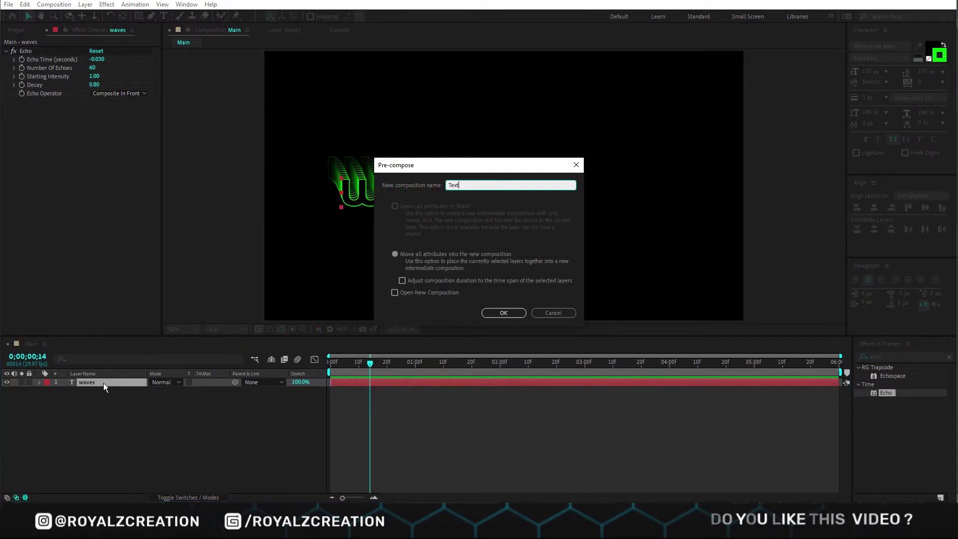
{"action": "key", "text": "Return"}
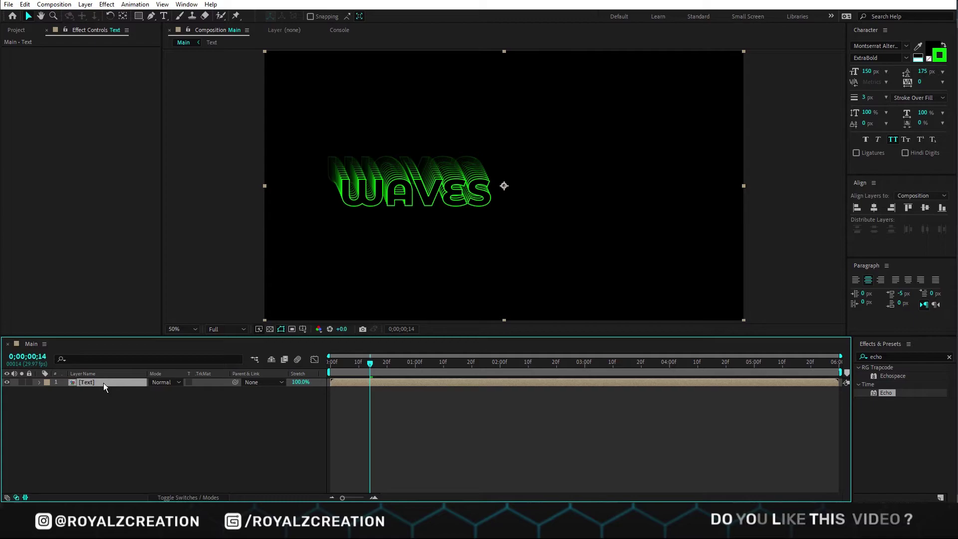
Show Title/Action Safe guides and place the Text layer at 1319, 496 on frame 0
{"action": "key", "text": "p"}
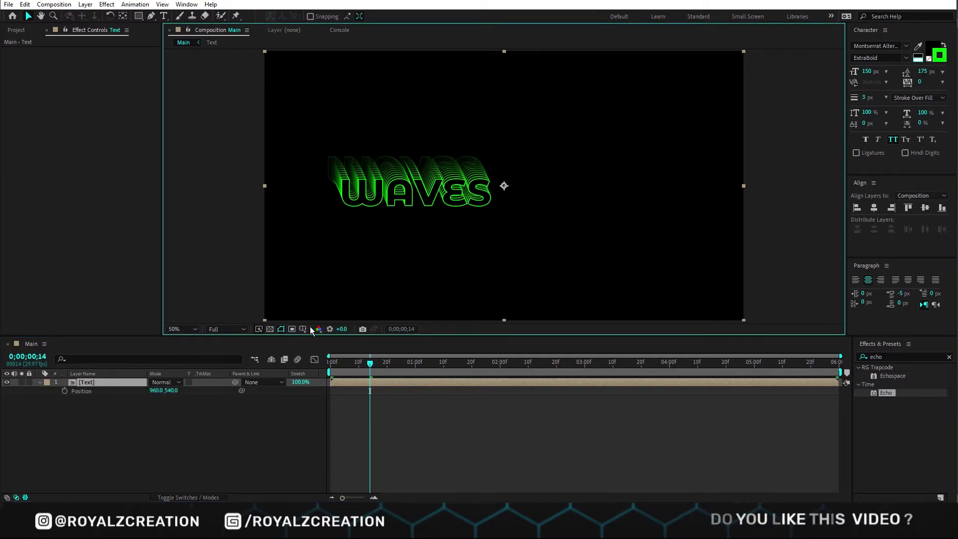
{"action": "left_click", "coordinate": [298, 328]}
{"action": "left_click", "coordinate": [331, 339]}
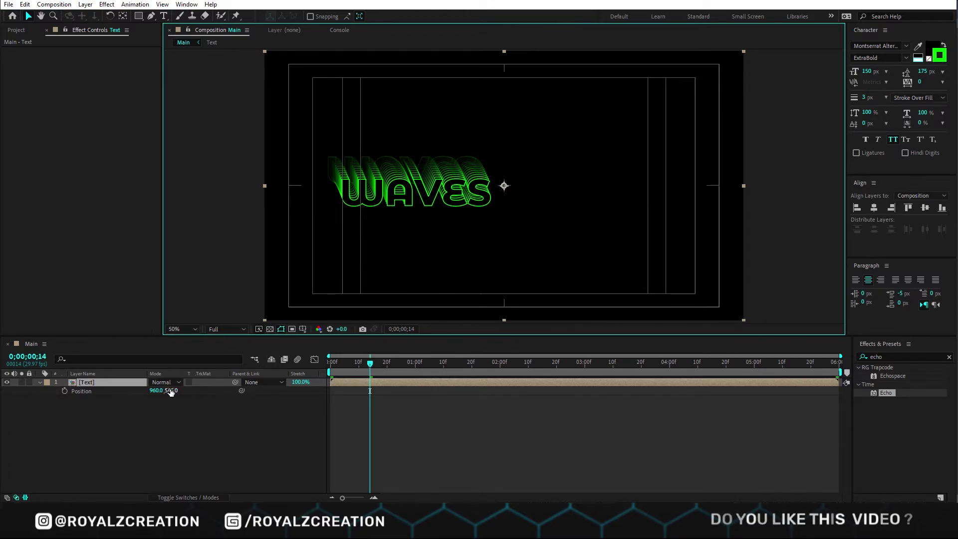
{"action": "left_click_drag", "start_coordinate": [171, 391], "coordinate": [265, 390]}
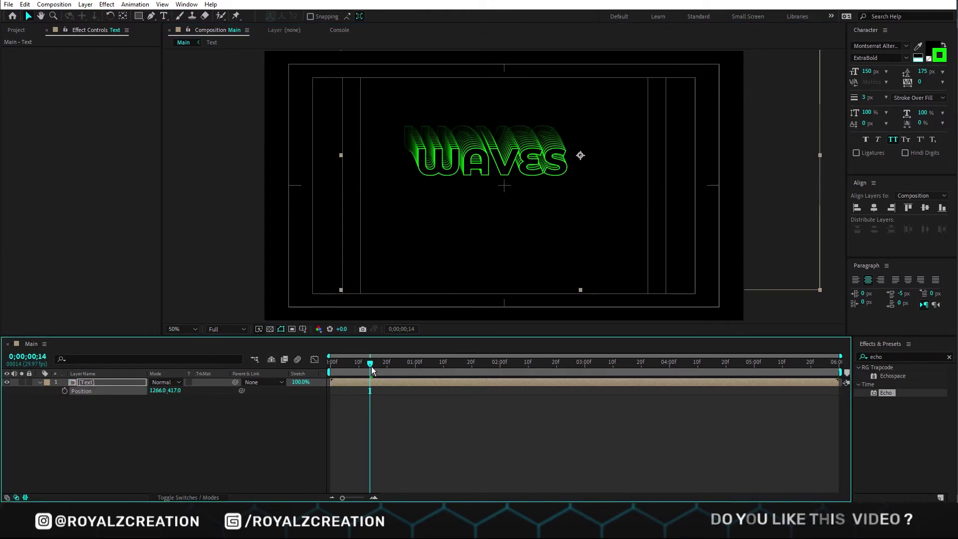
{"action": "left_click_drag", "start_coordinate": [371, 369], "coordinate": [330, 369]}
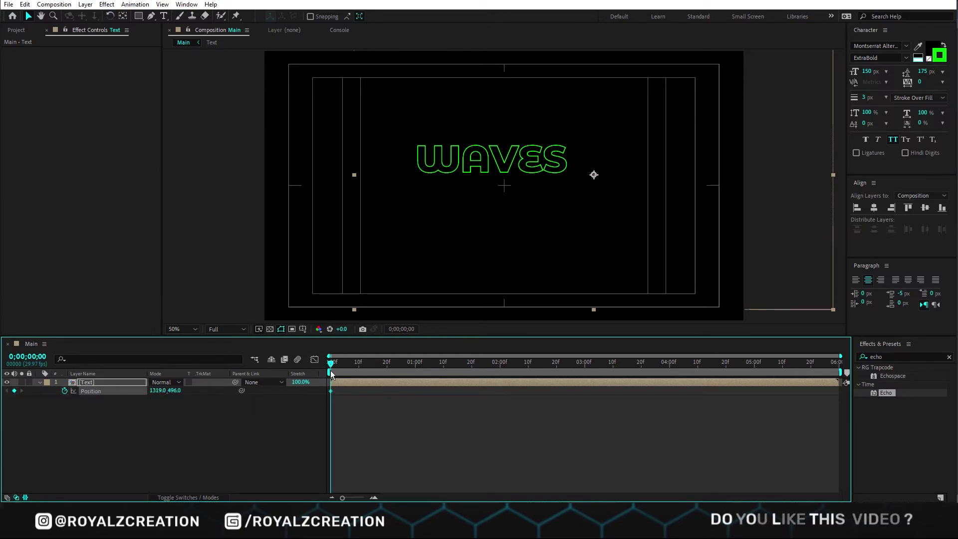
At the last frame, set the Text layer's Position X to 619
{"action": "left_click_drag", "start_coordinate": [331, 374], "coordinate": [840, 371]}
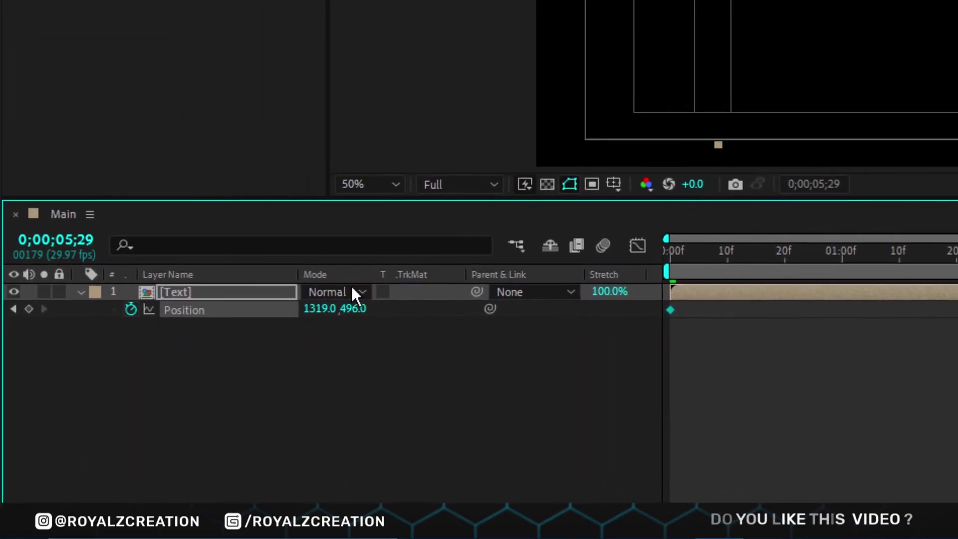
{"action": "left_click", "coordinate": [322, 310]}
{"action": "key", "text": "Right"}
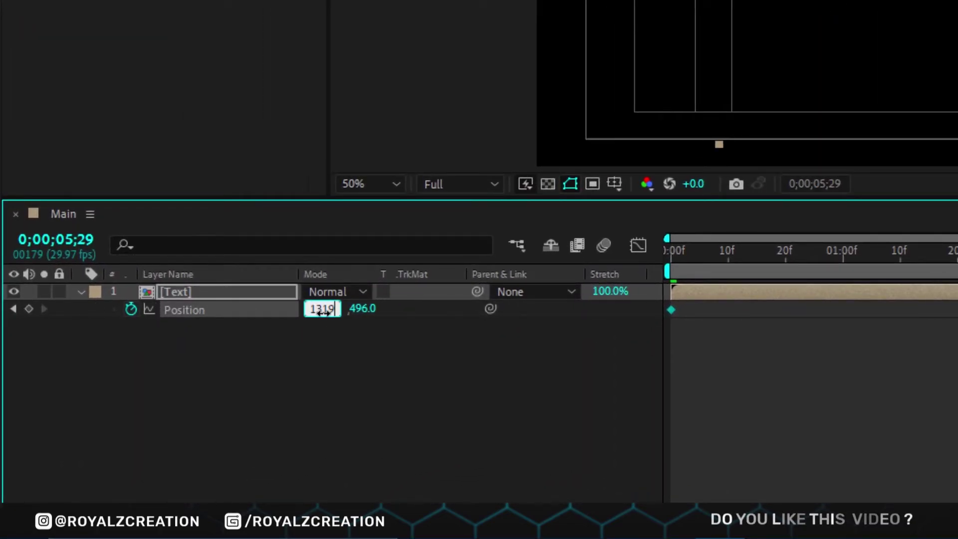
{"action": "key", "text": "Home"}
{"action": "key", "text": "Delete"}
{"action": "key", "text": "Delete"}
{"action": "type", "text": "6"}
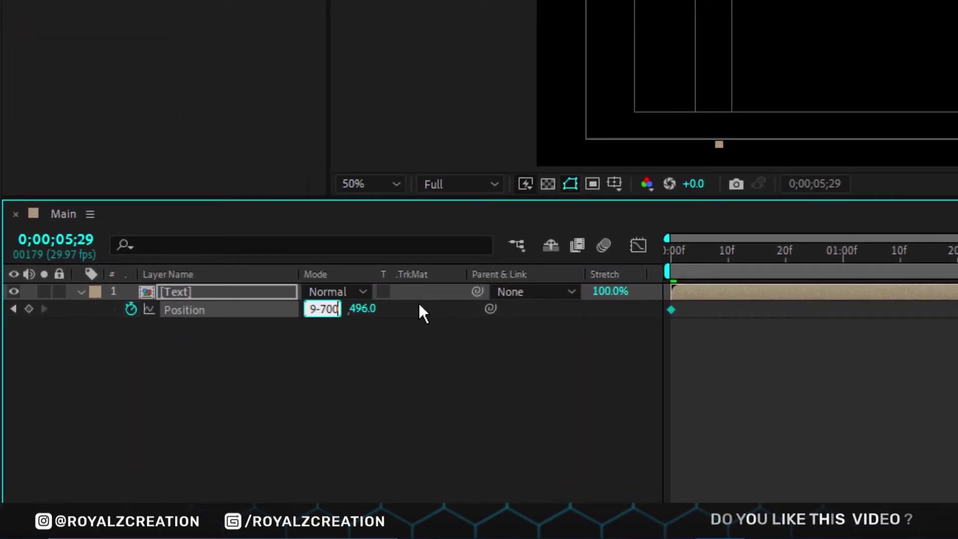
{"action": "key", "text": "Return"}
{"action": "key", "text": "Home"}
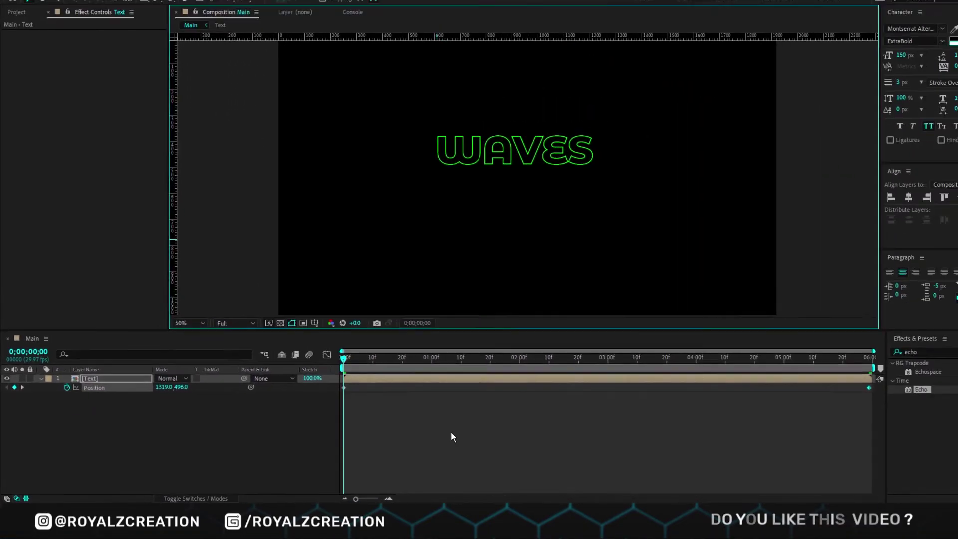
{"action": "key", "text": "space"}
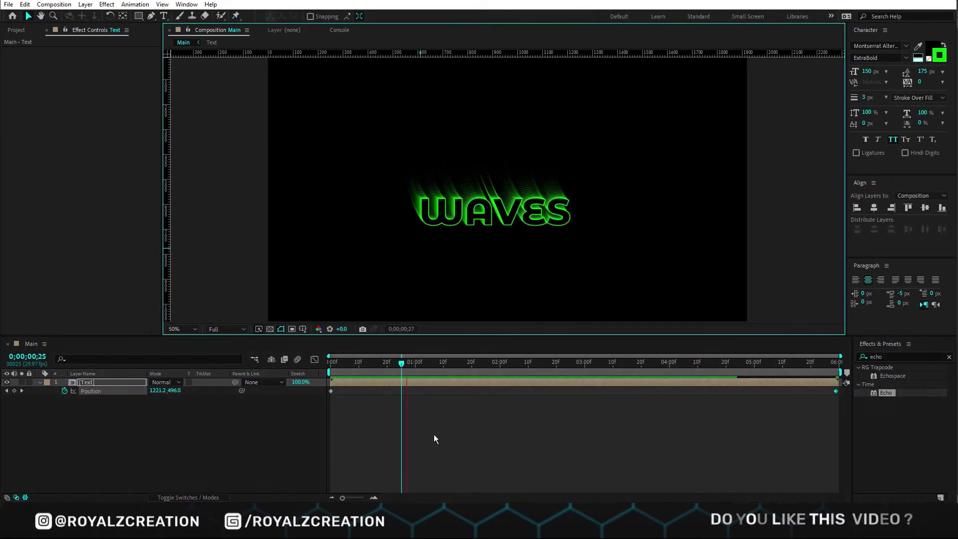